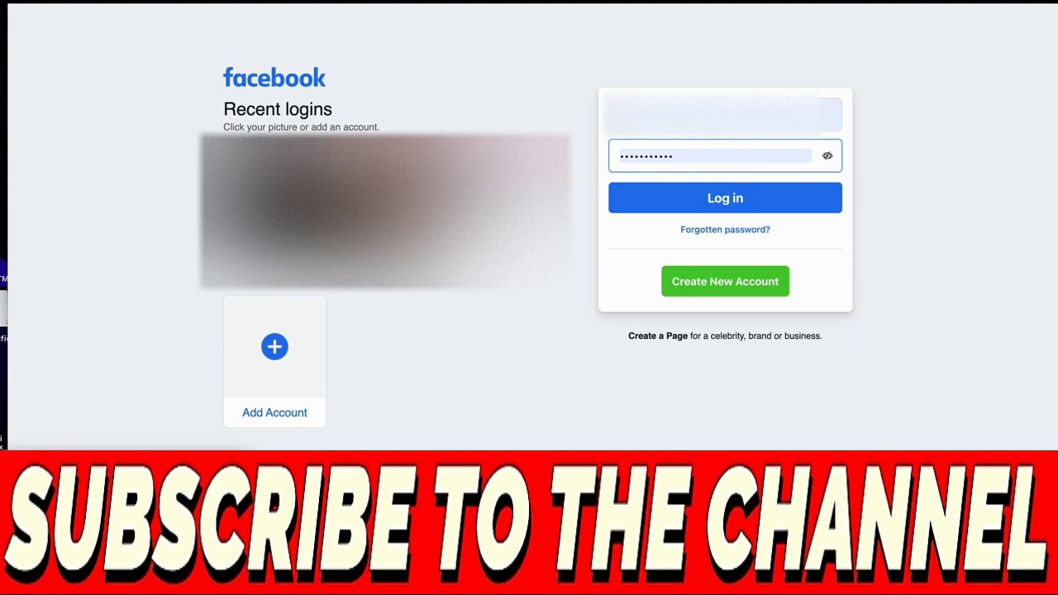
# Step: Log in as the account listed under Recent logins by entering its password
pyautogui.click(394, 205)
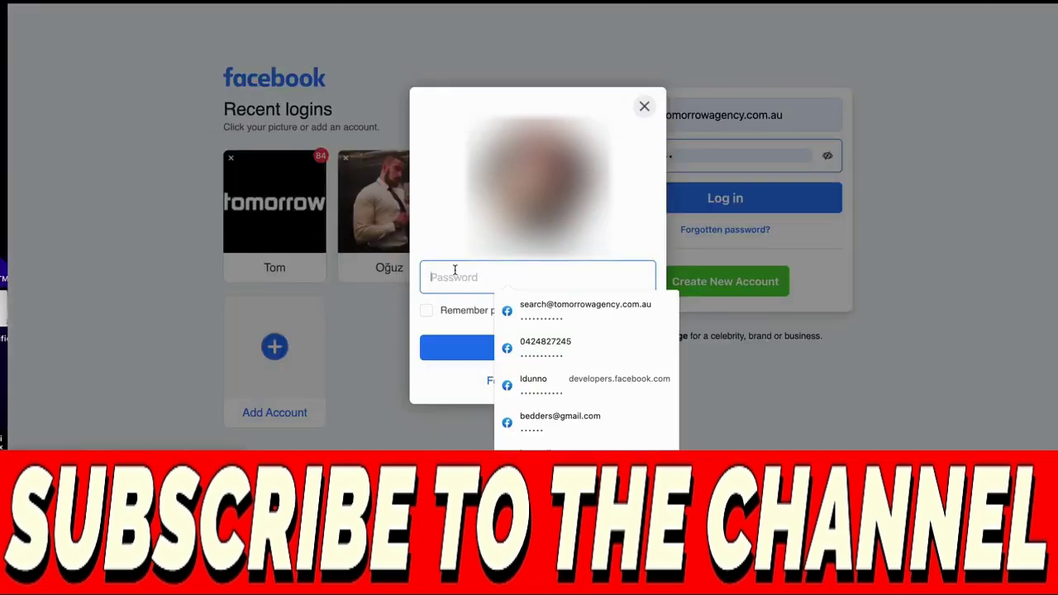
pyautogui.write('•••••••••••••')
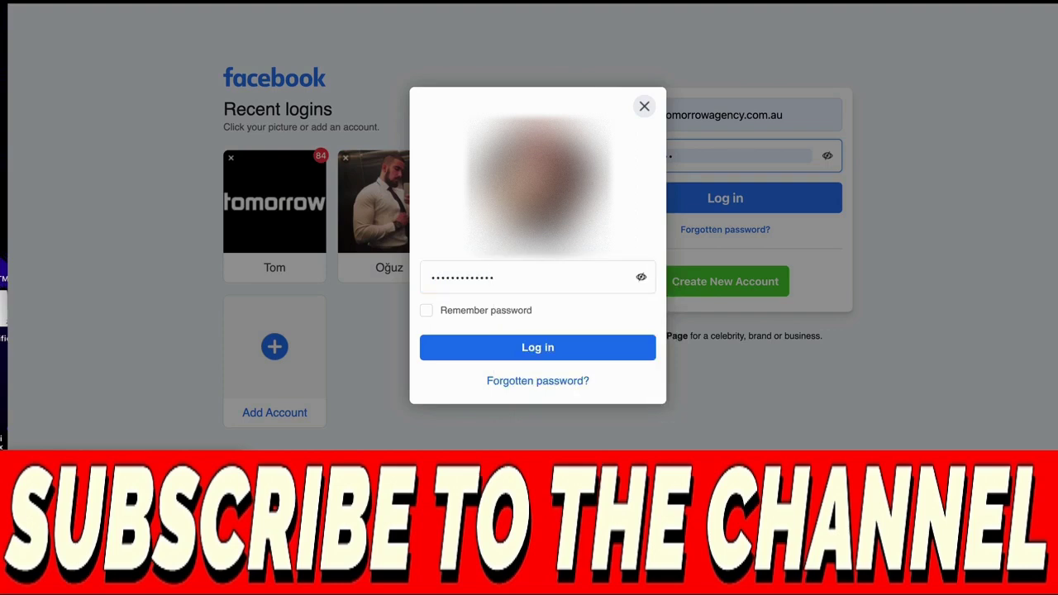
pyautogui.press('Return')
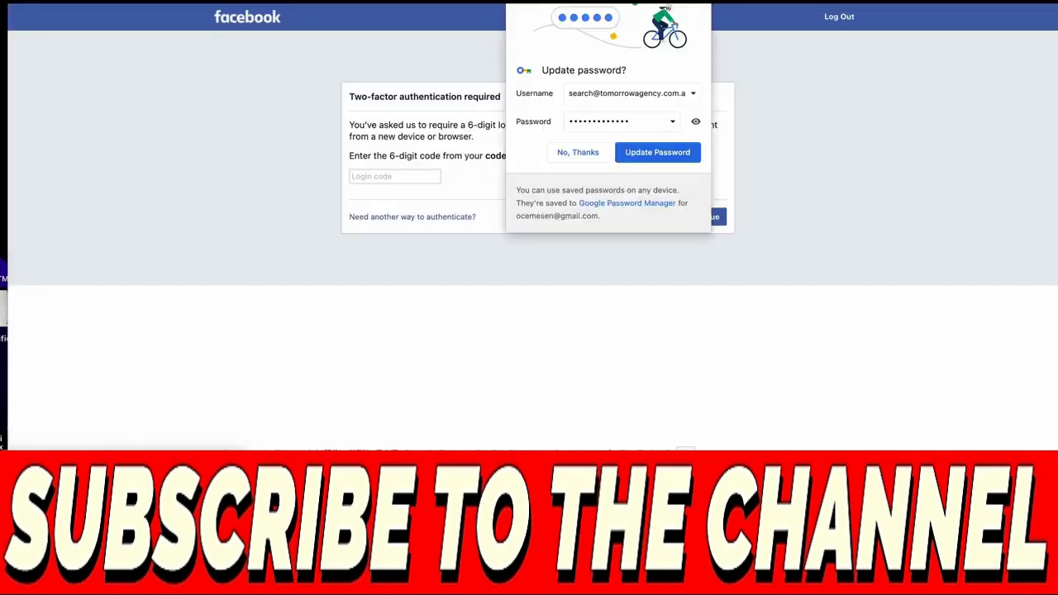
# Step: Decline Chrome's password update, read the login-code explanation, and open alternative authentication options
pyautogui.click(584, 154)
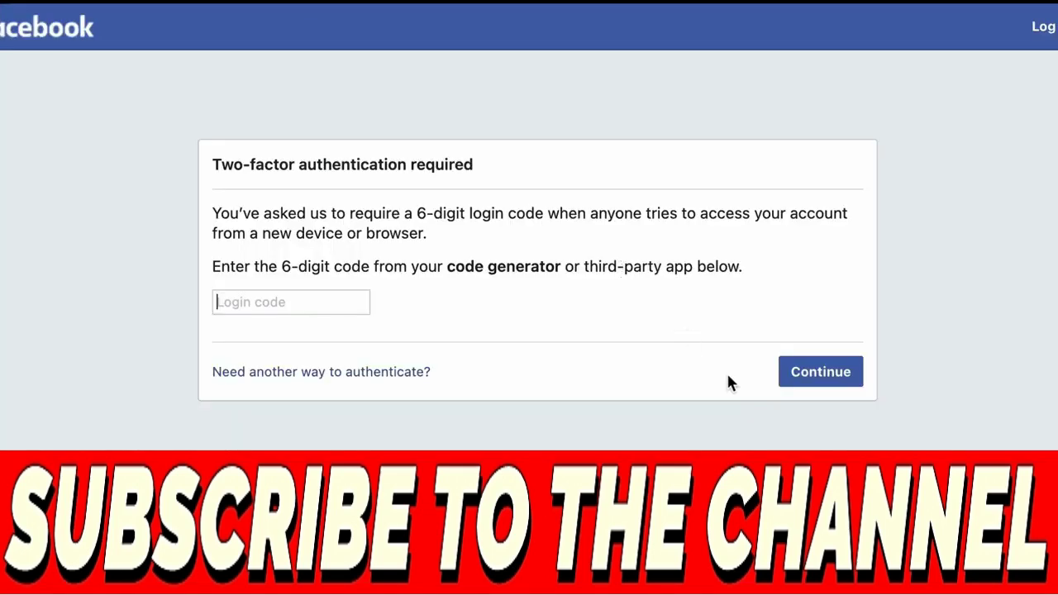
pyautogui.moveTo(213, 215); pyautogui.dragTo(845, 220)
pyautogui.moveTo(433, 273); pyautogui.dragTo(762, 274)
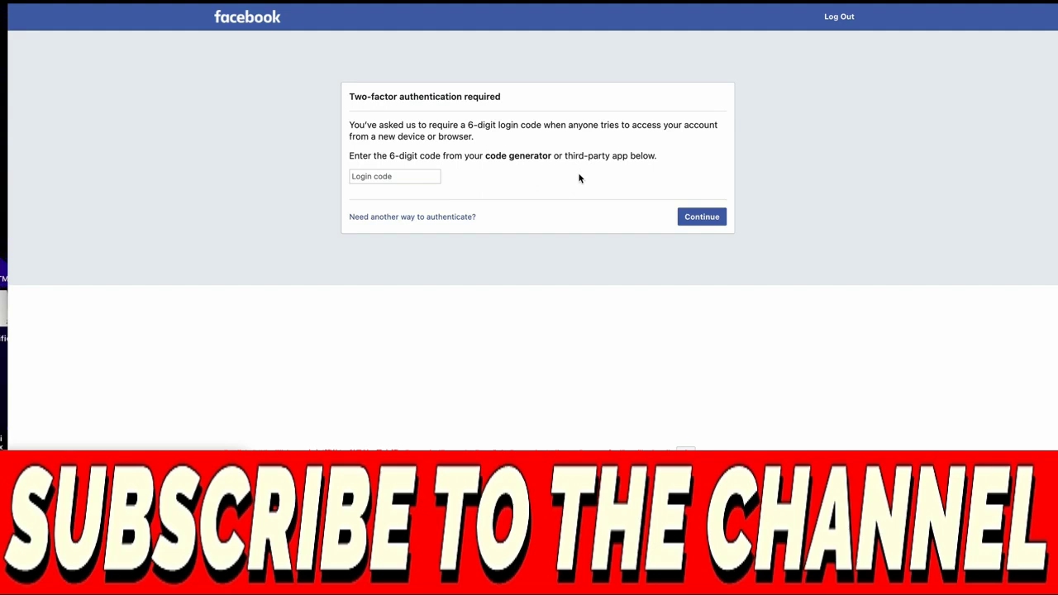
pyautogui.click(404, 216)
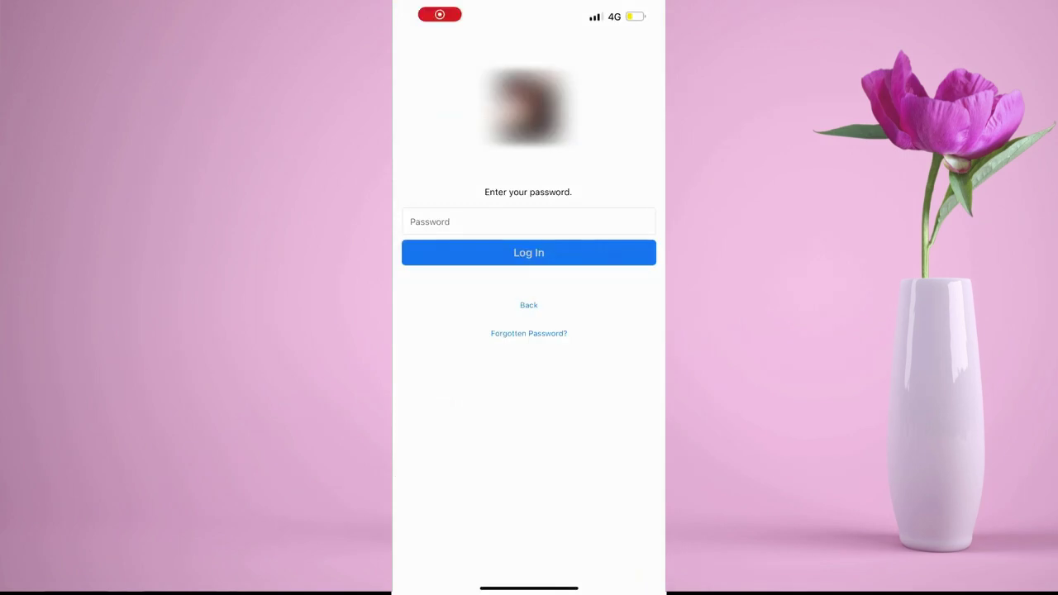
# Step: Log in on the Facebook iPhone app with the account password and dismiss the login-code notice
pyautogui.write('password')
pyautogui.press('Return')
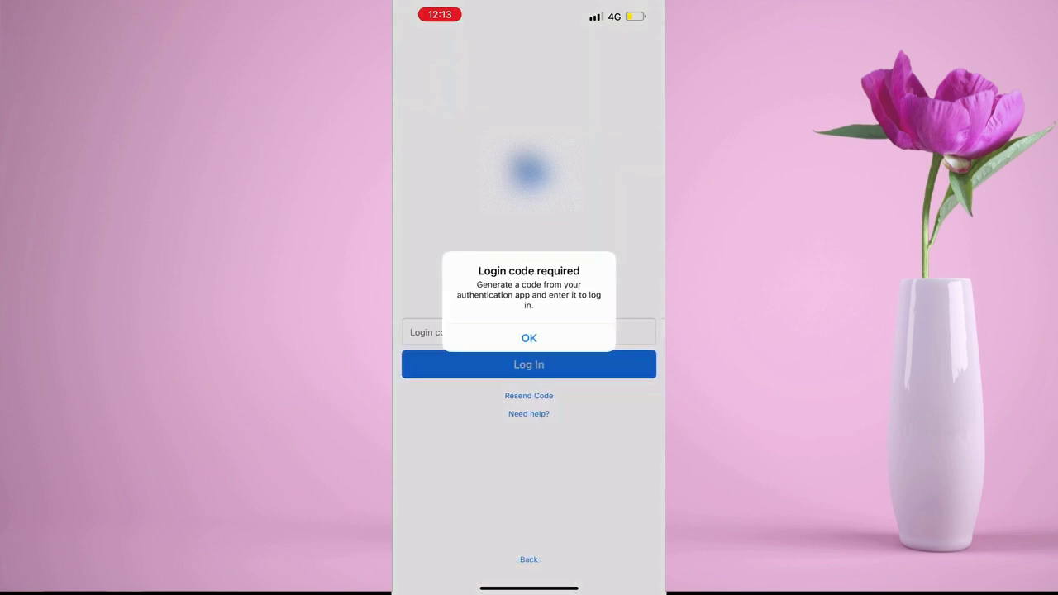
pyautogui.click(528, 338)
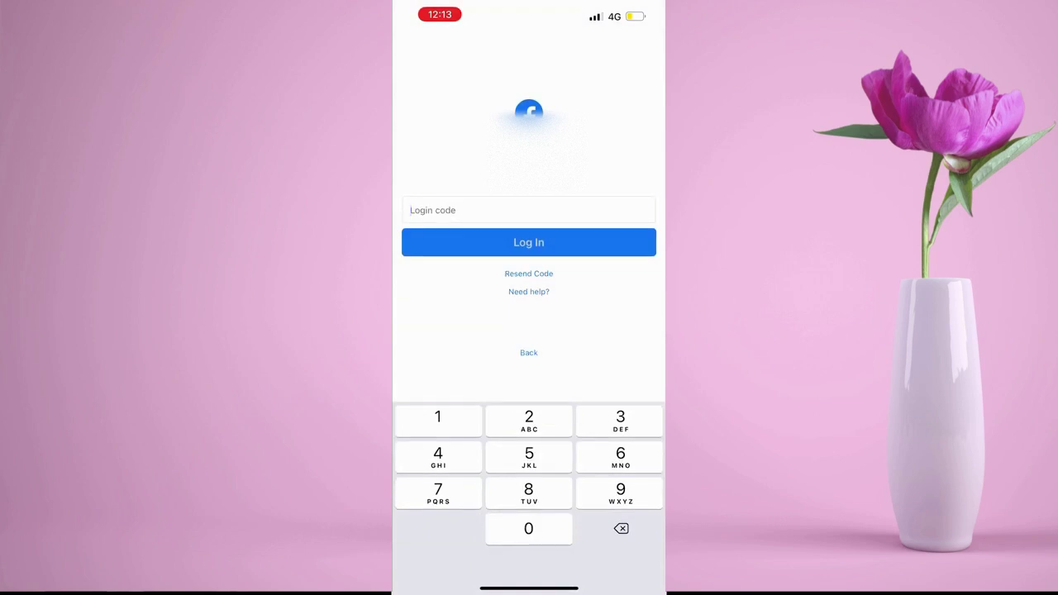
# Step: Resend the SMS login code several times, then open help for logging in without a code
pyautogui.click(528, 274)
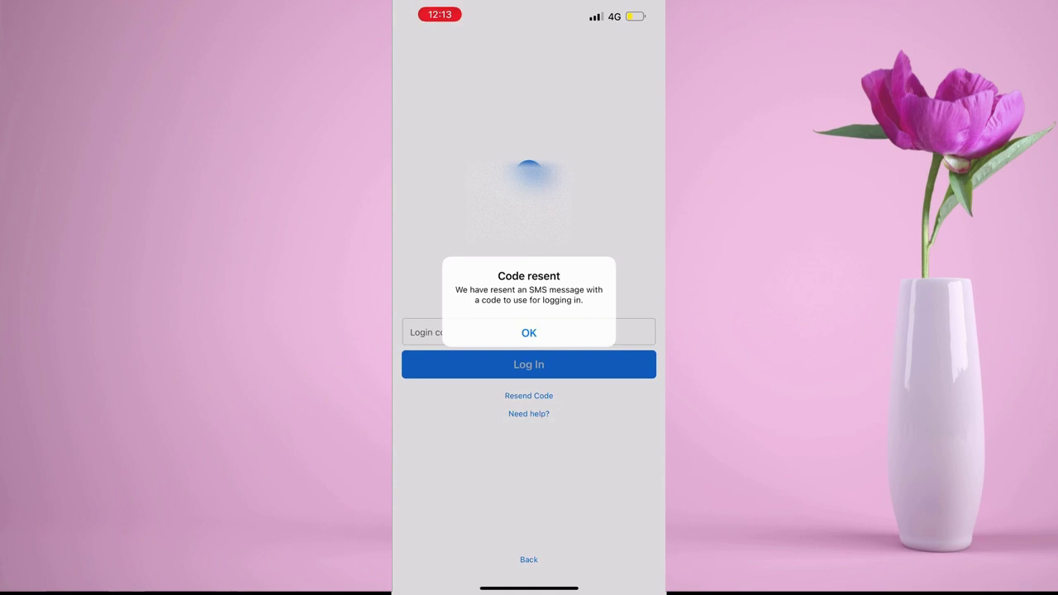
pyautogui.click(528, 332)
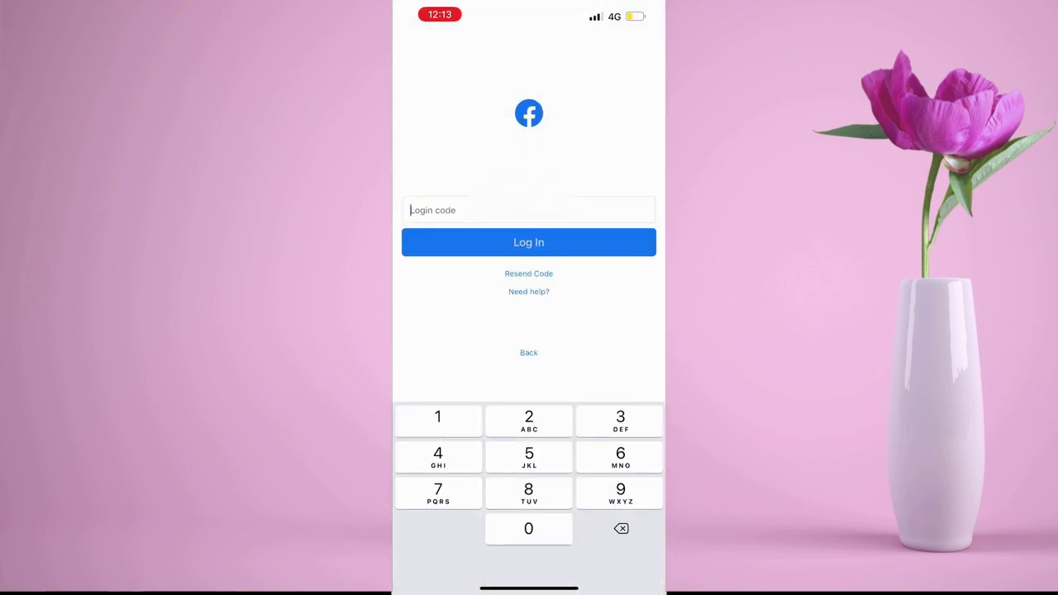
pyautogui.click(528, 273)
pyautogui.click(528, 333)
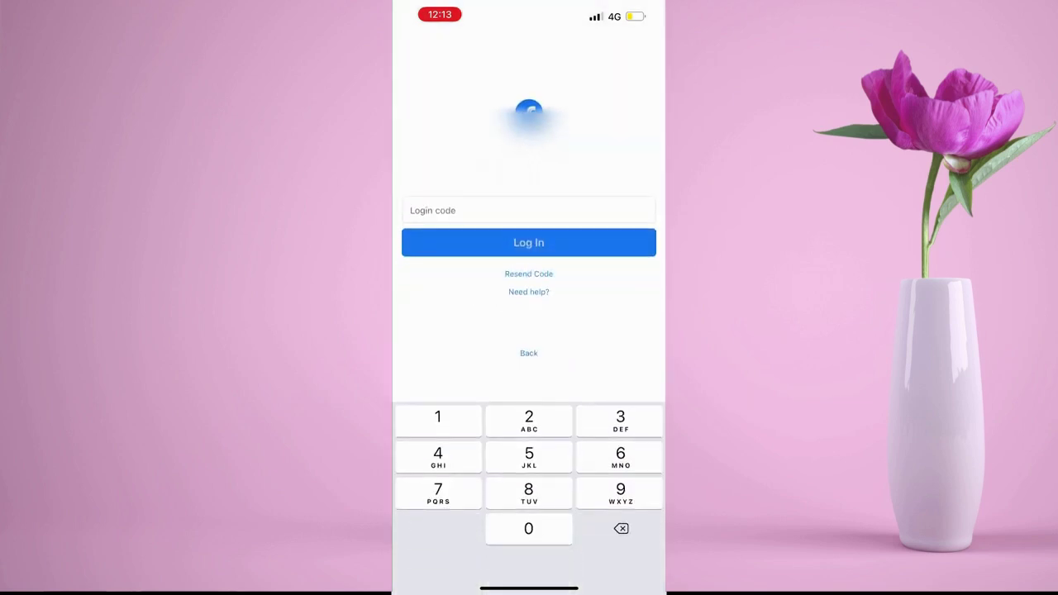
pyautogui.click(528, 273)
pyautogui.click(528, 332)
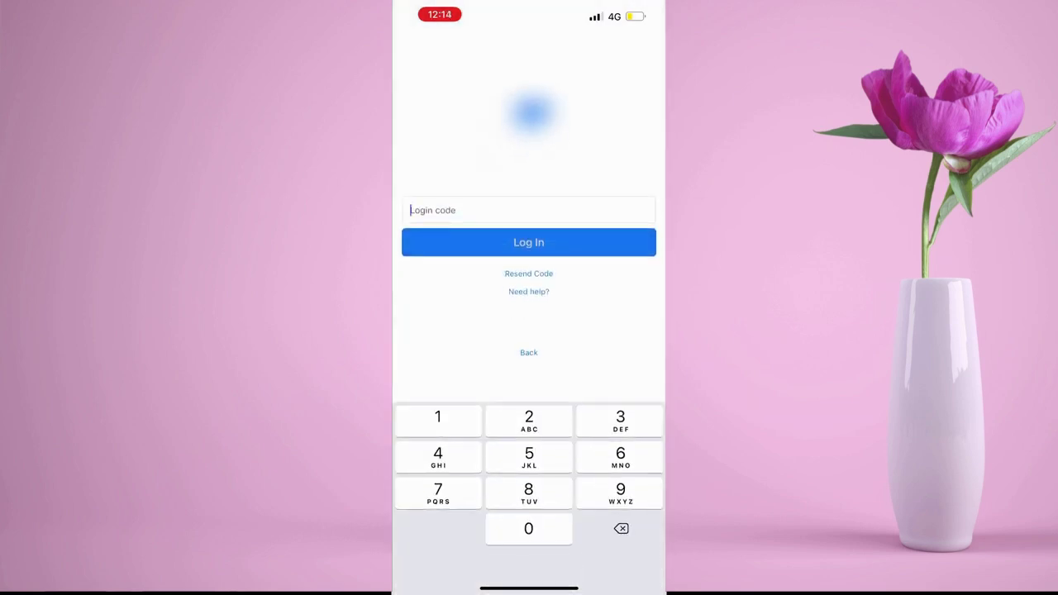
pyautogui.click(528, 311)
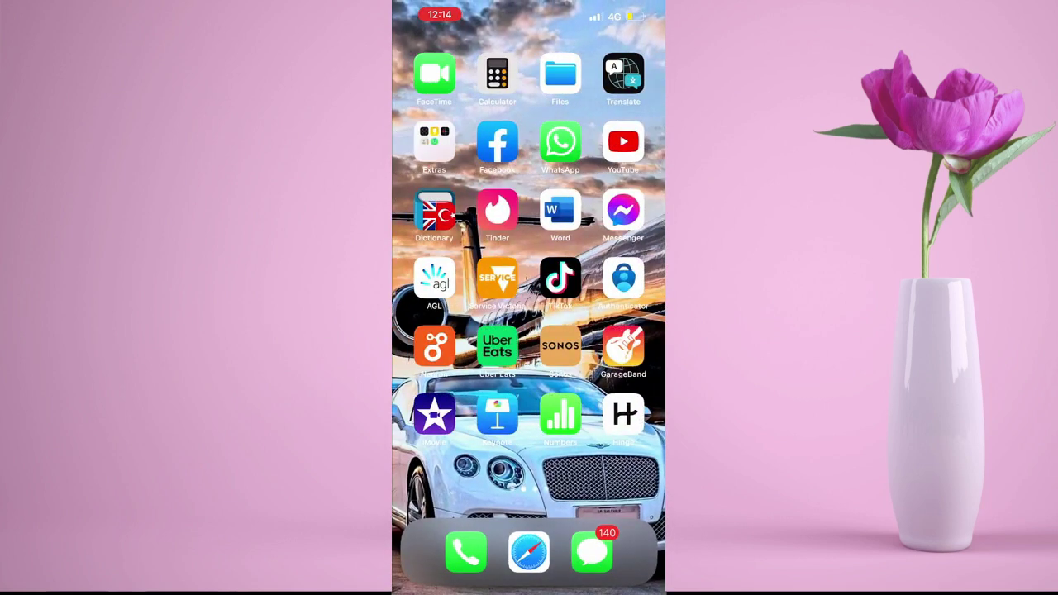
# Step: Launch Safari on the phone and open a new blank tab
pyautogui.moveTo(612, 331); pyautogui.dragTo(430, 331)
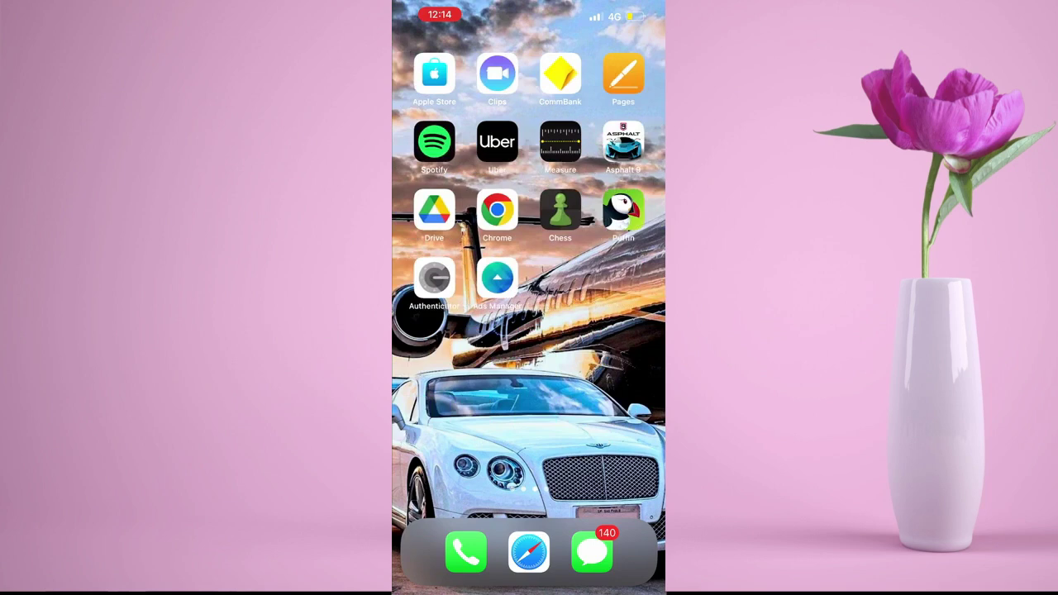
pyautogui.moveTo(430, 330); pyautogui.dragTo(612, 331)
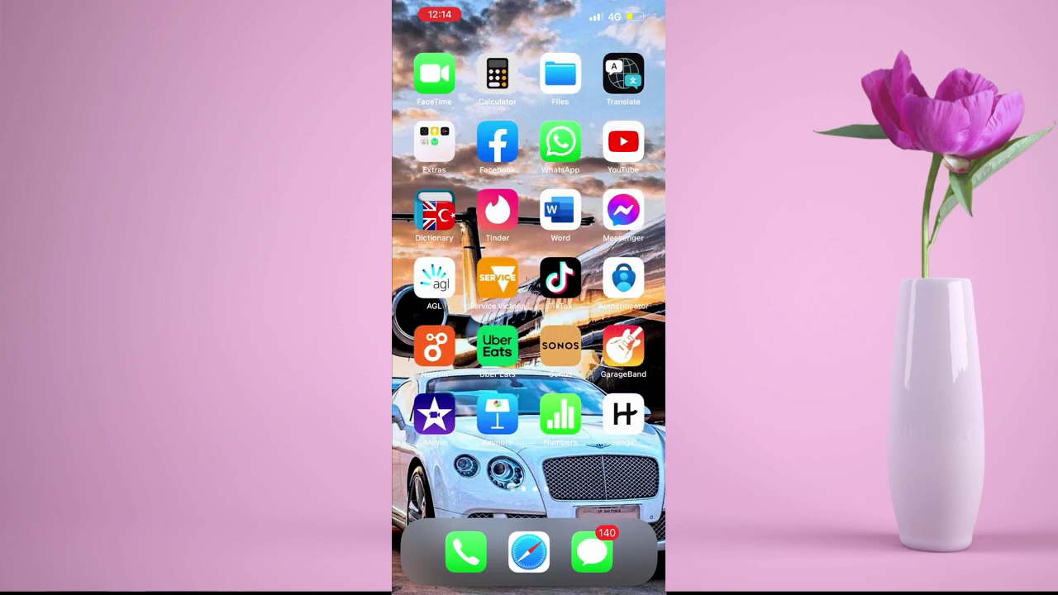
pyautogui.click(529, 552)
pyautogui.click(642, 559)
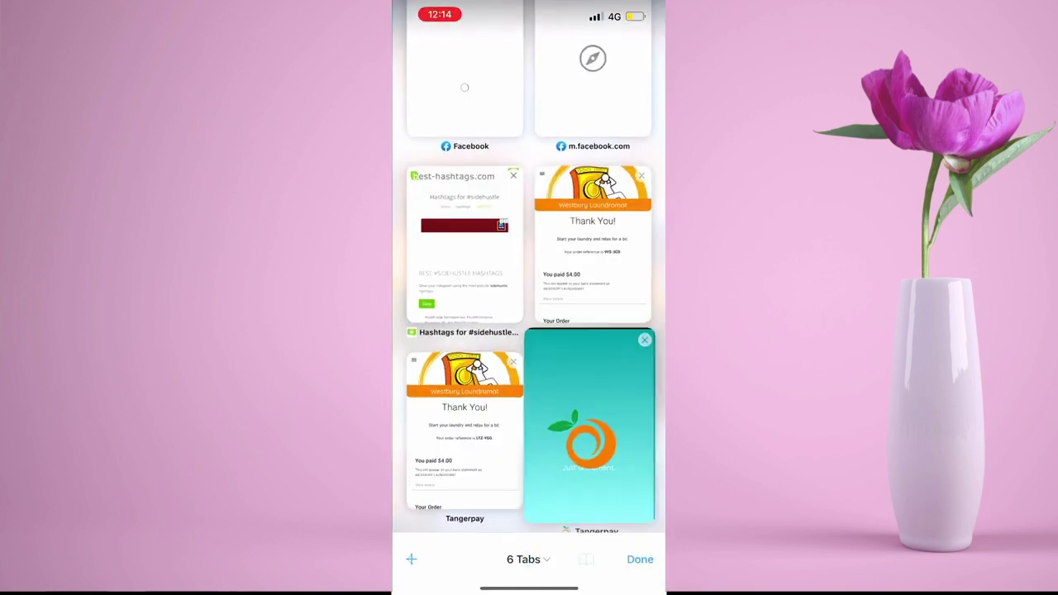
pyautogui.scroll(3, 529, 331)
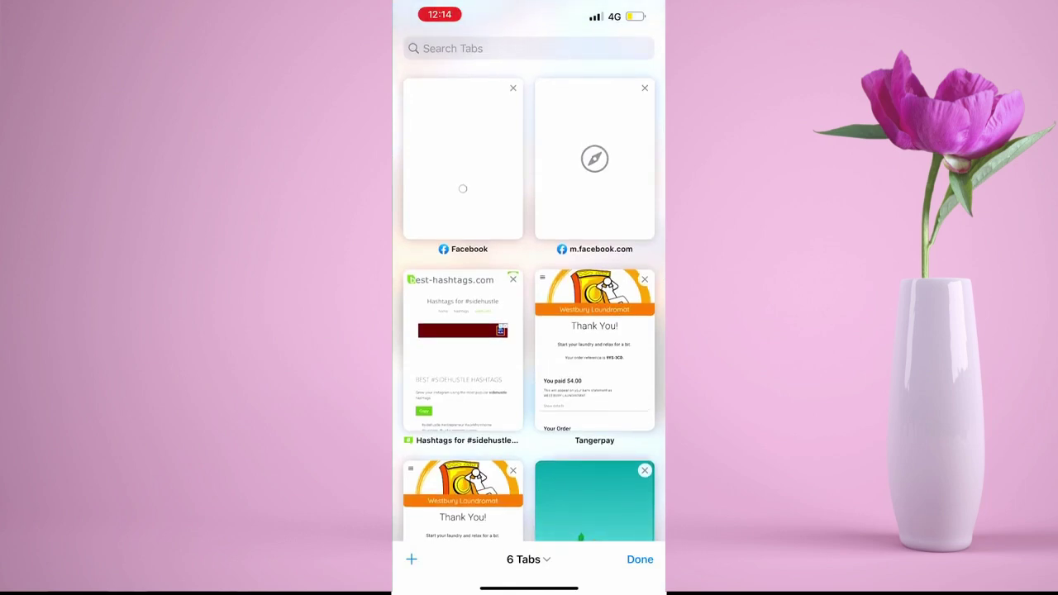
pyautogui.scroll(-3, 529, 330)
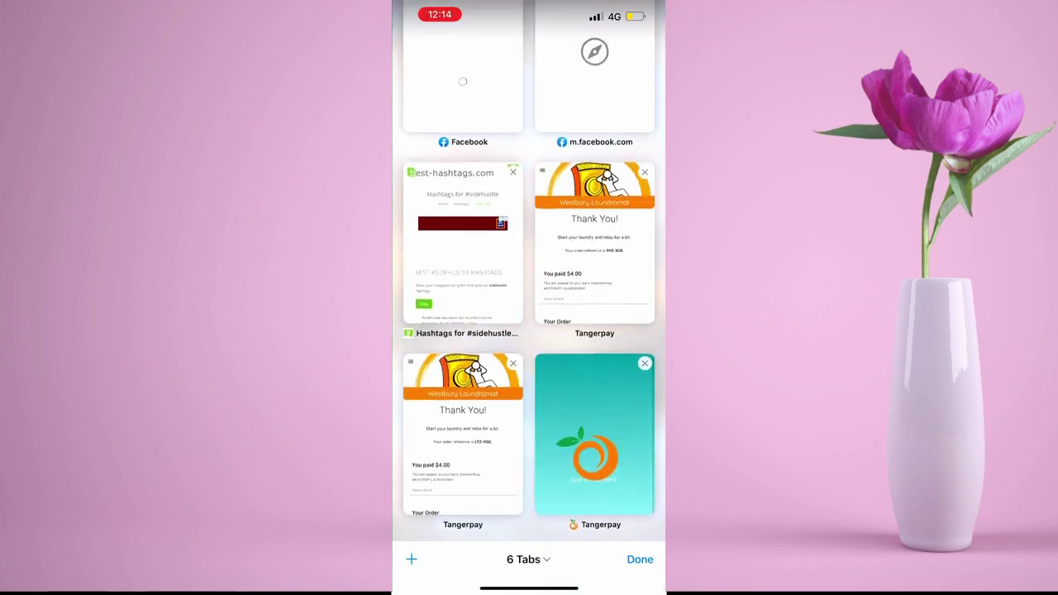
pyautogui.click(411, 559)
# Step: Enter the address facebook.com/identify in Safari's address bar
pyautogui.click(529, 529)
pyautogui.write('facebo')
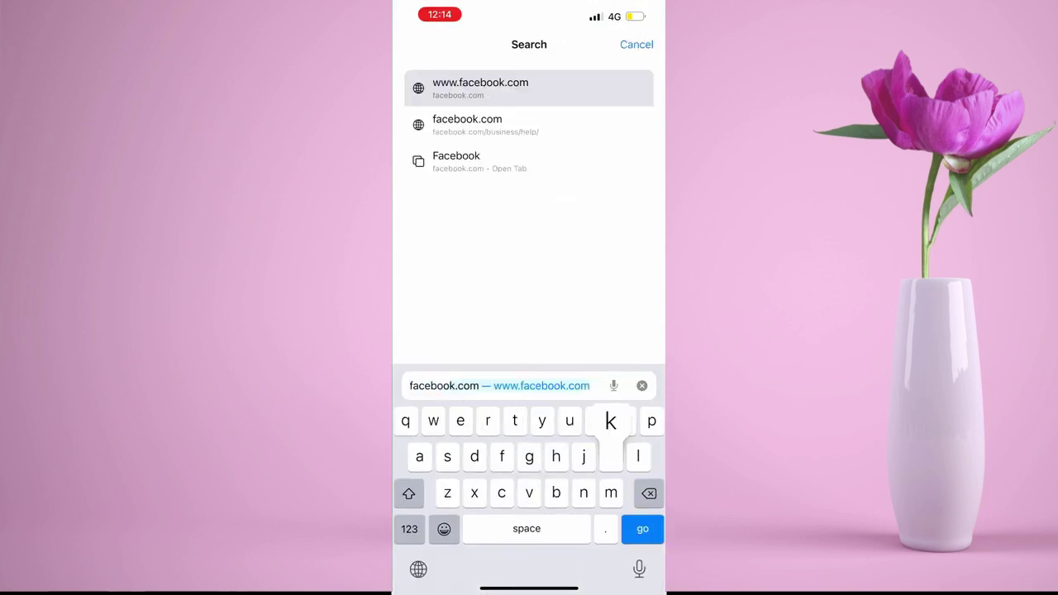
pyautogui.write('ok')
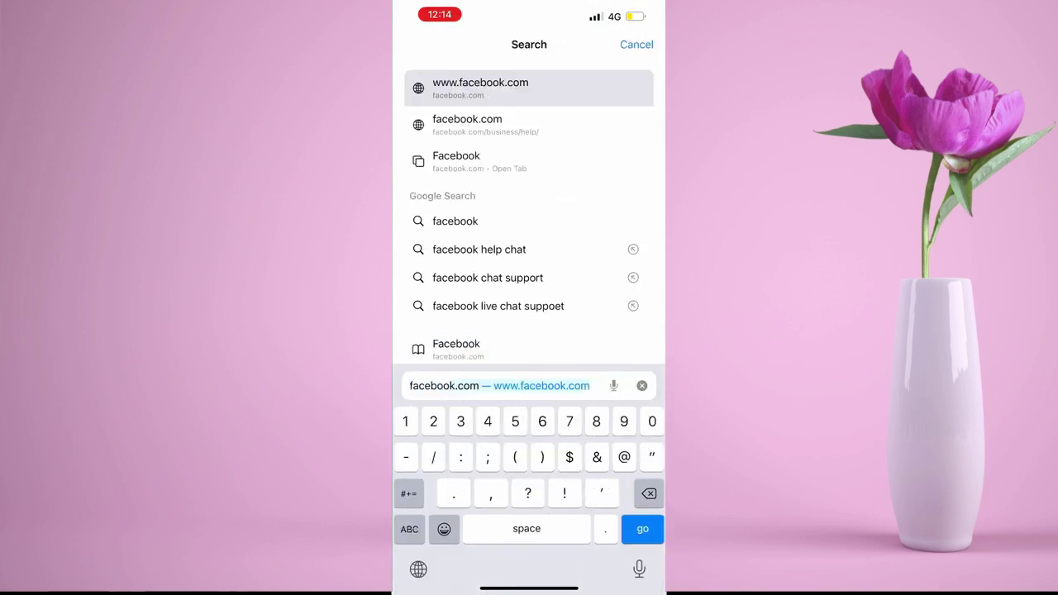
pyautogui.write('.com')
pyautogui.click(409, 529)
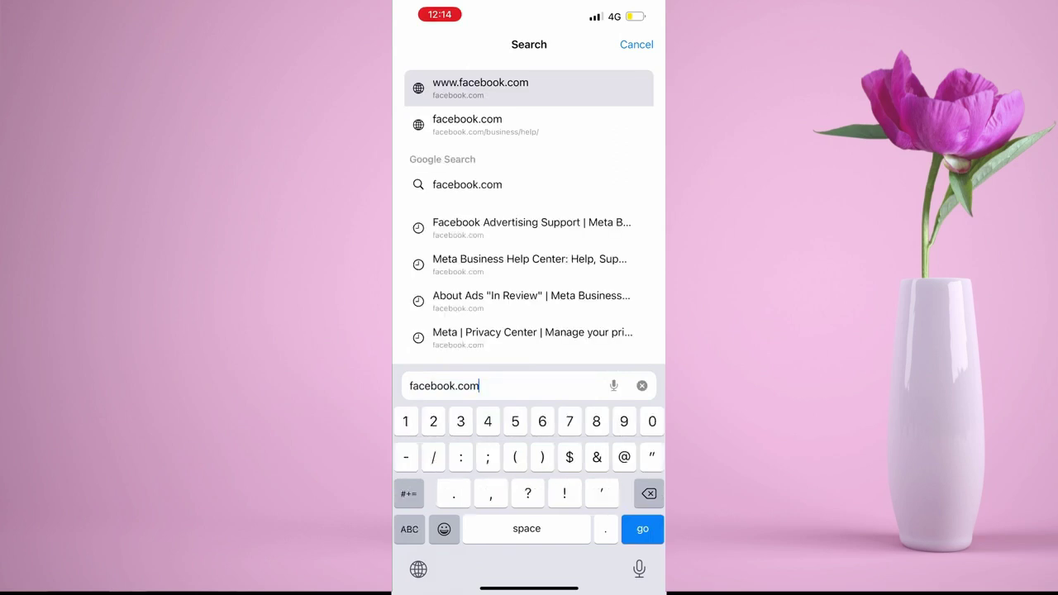
pyautogui.write('/')
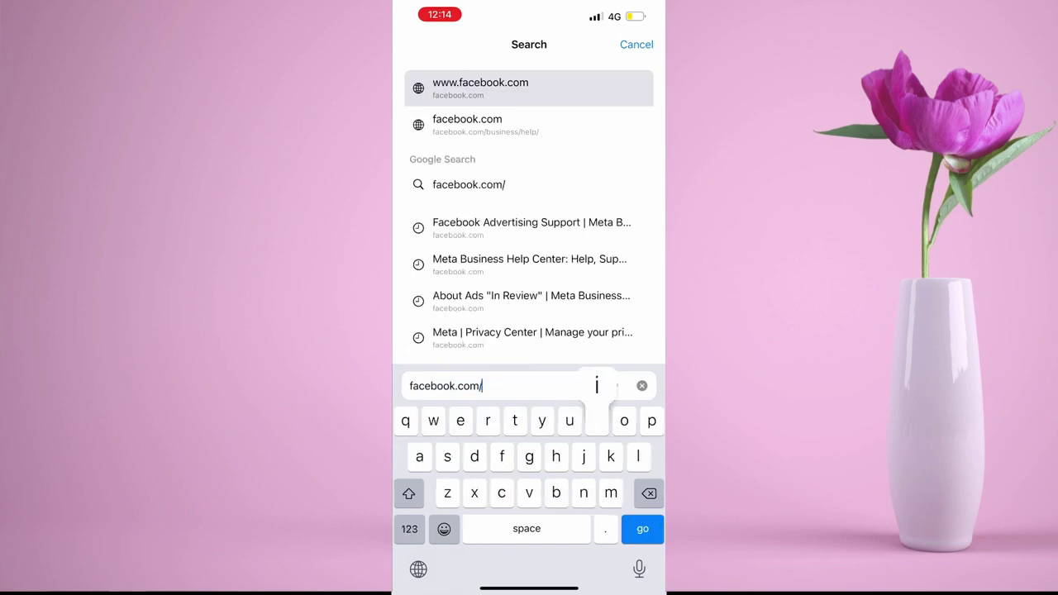
pyautogui.write('identift')
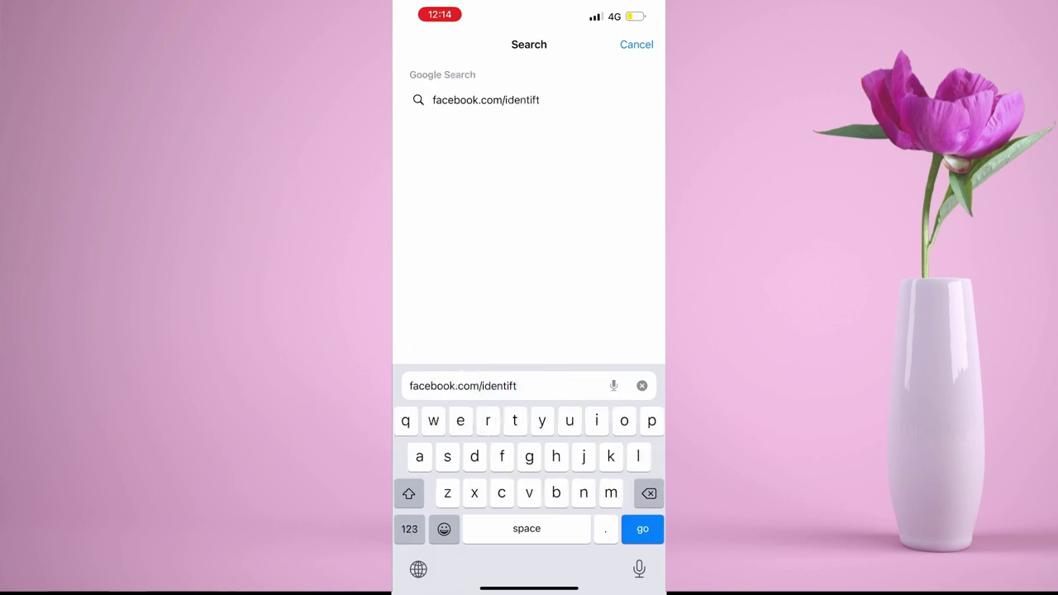
pyautogui.click(409, 529)
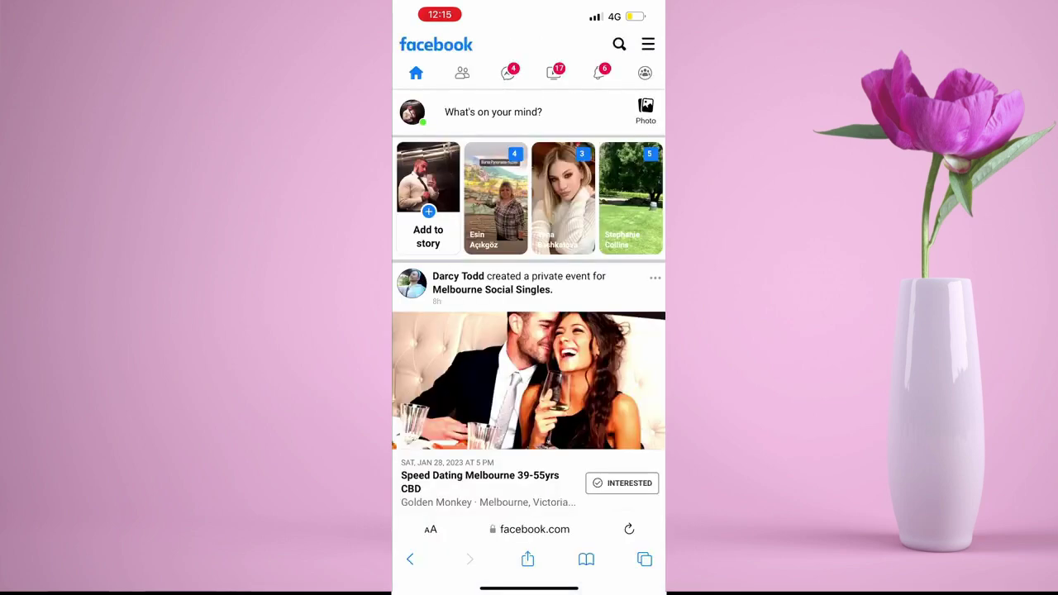
# Step: Refresh the page and load the edited m.facebook.com/identify address
pyautogui.scroll(-1, 529, 331)
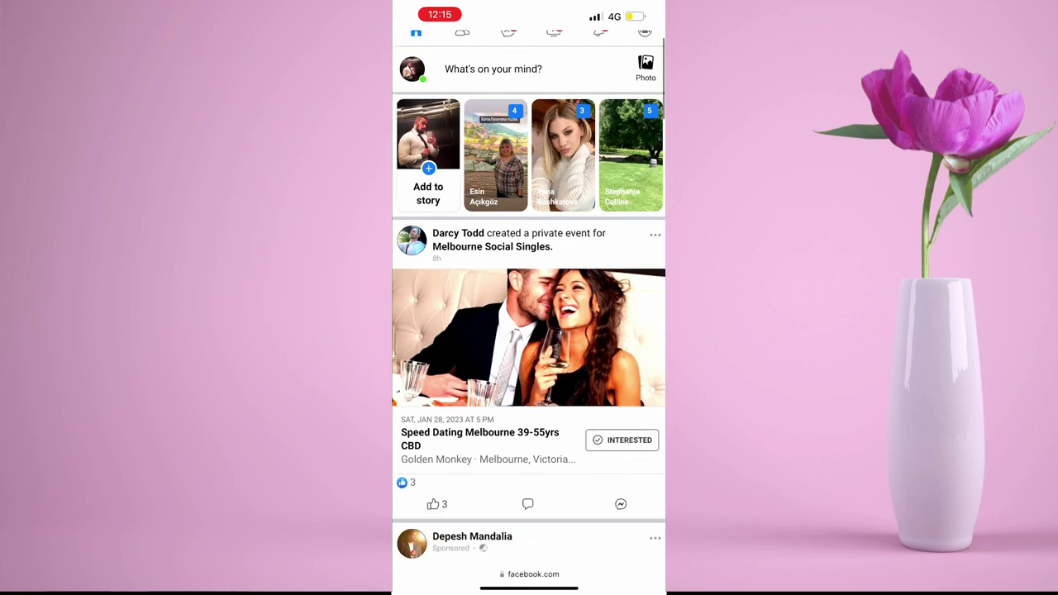
pyautogui.scroll(2, 529, 331)
pyautogui.scroll(2, 528, 330)
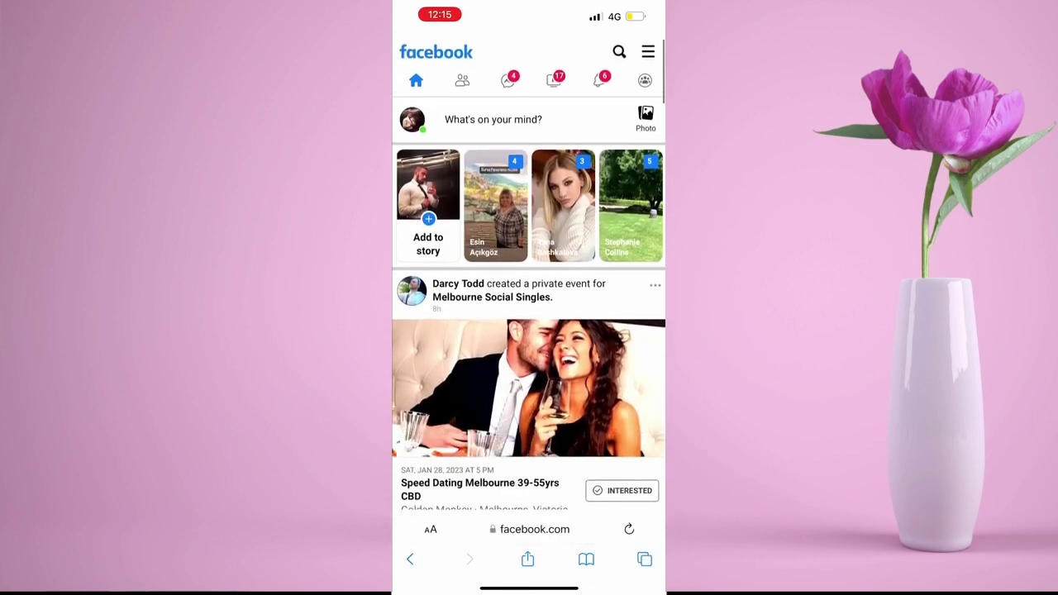
pyautogui.click(534, 529)
pyautogui.click(486, 386)
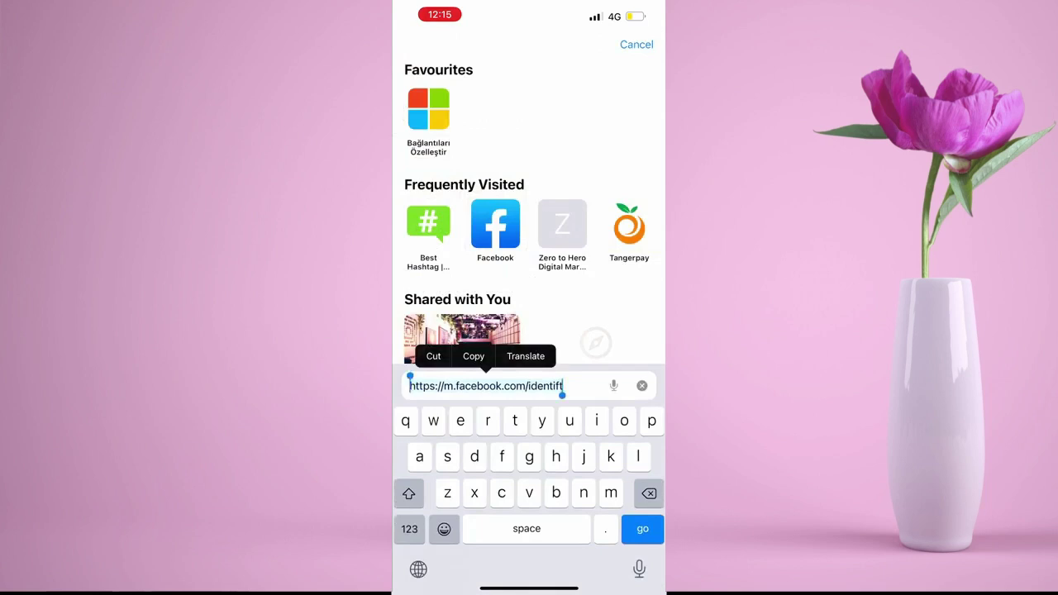
pyautogui.click(538, 357)
pyautogui.write('y')
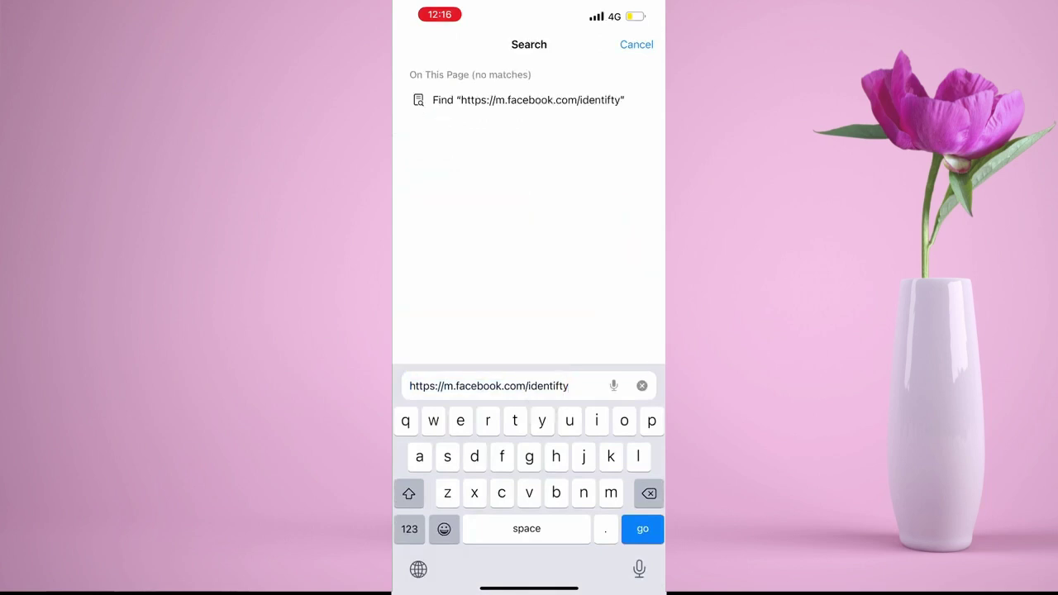
pyautogui.press('Return')
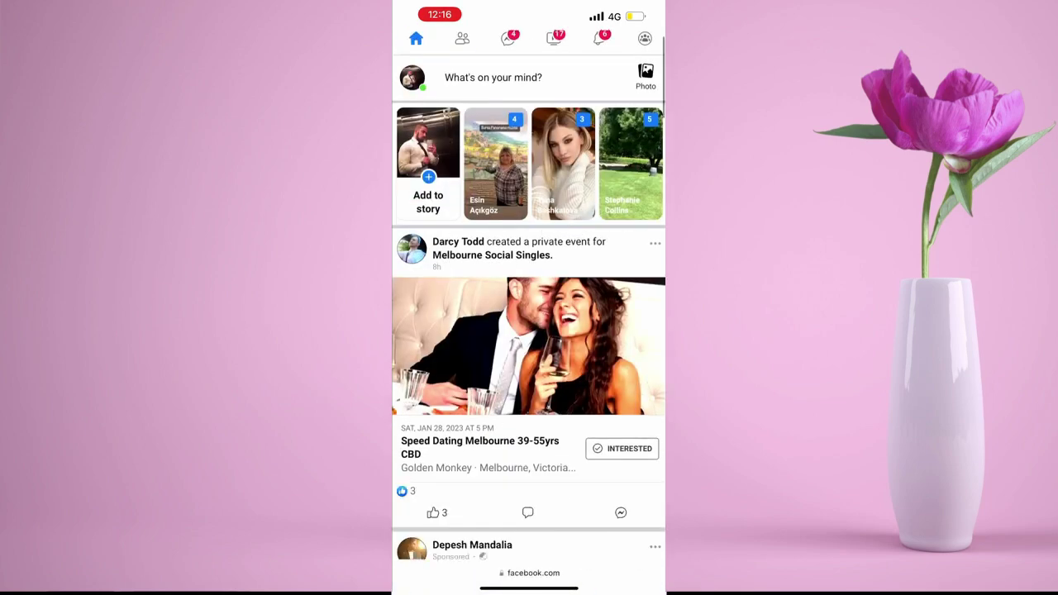
# Step: Scroll the mobile news feed and open the Facebook main menu
pyautogui.scroll(-5, 528, 305)
pyautogui.scroll(-5, 529, 297)
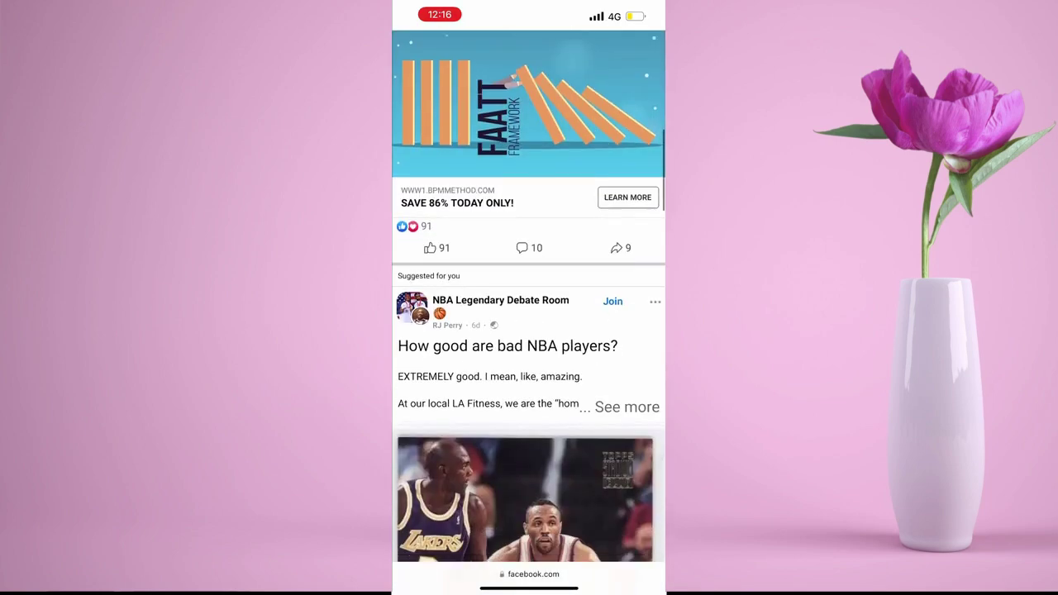
pyautogui.scroll(-5, 528, 298)
pyautogui.scroll(-3, 529, 298)
pyautogui.scroll(3, 528, 297)
pyautogui.scroll(5, 529, 297)
pyautogui.scroll(5, 529, 297)
pyautogui.scroll(3, 529, 297)
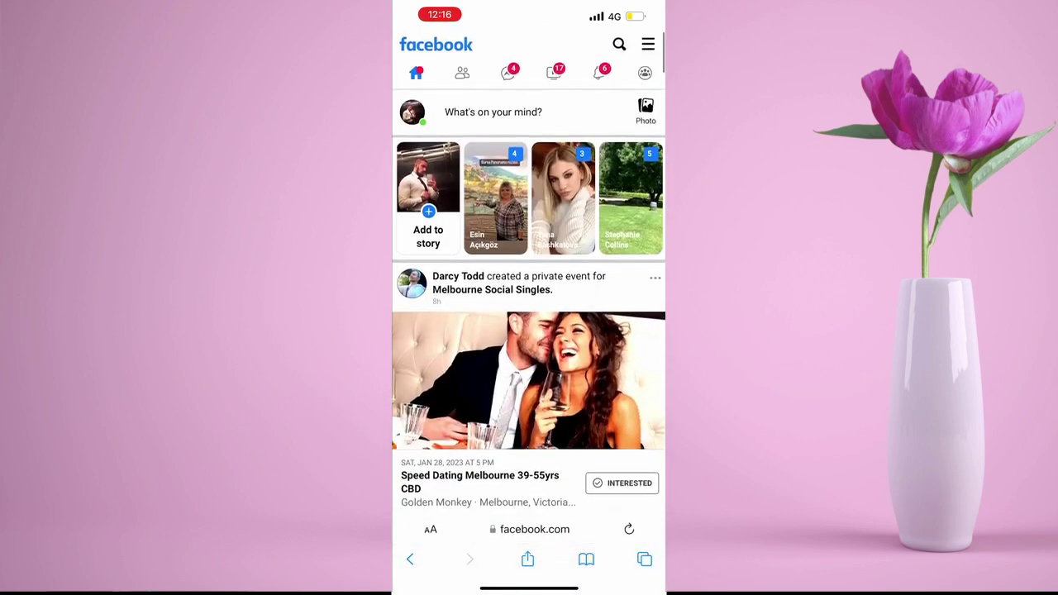
pyautogui.click(649, 42)
# Step: Scroll the main menu and open the account Settings page
pyautogui.scroll(-2, 529, 298)
pyautogui.scroll(-5, 529, 297)
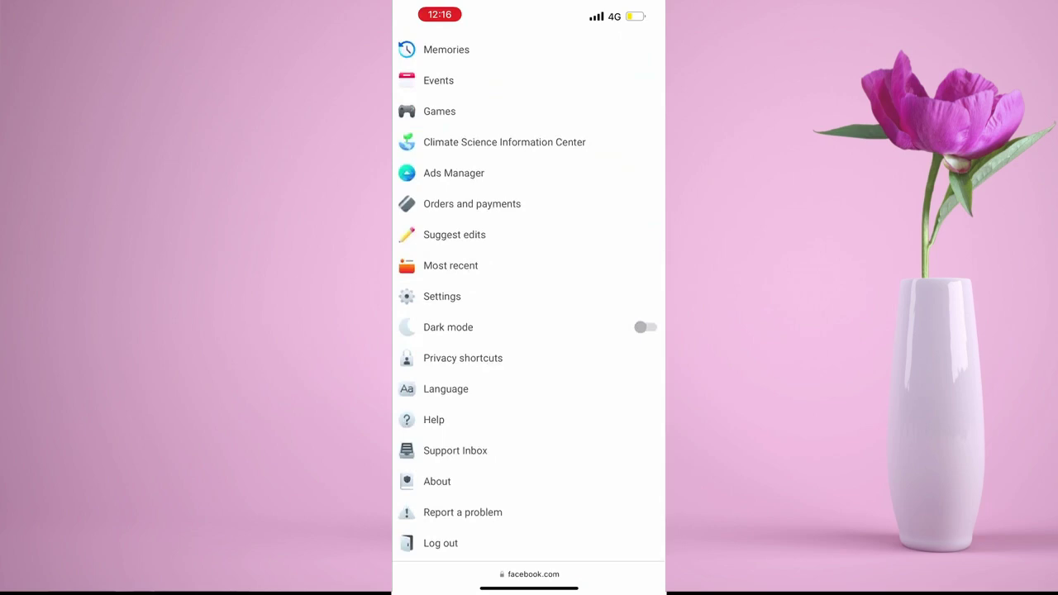
pyautogui.click(442, 296)
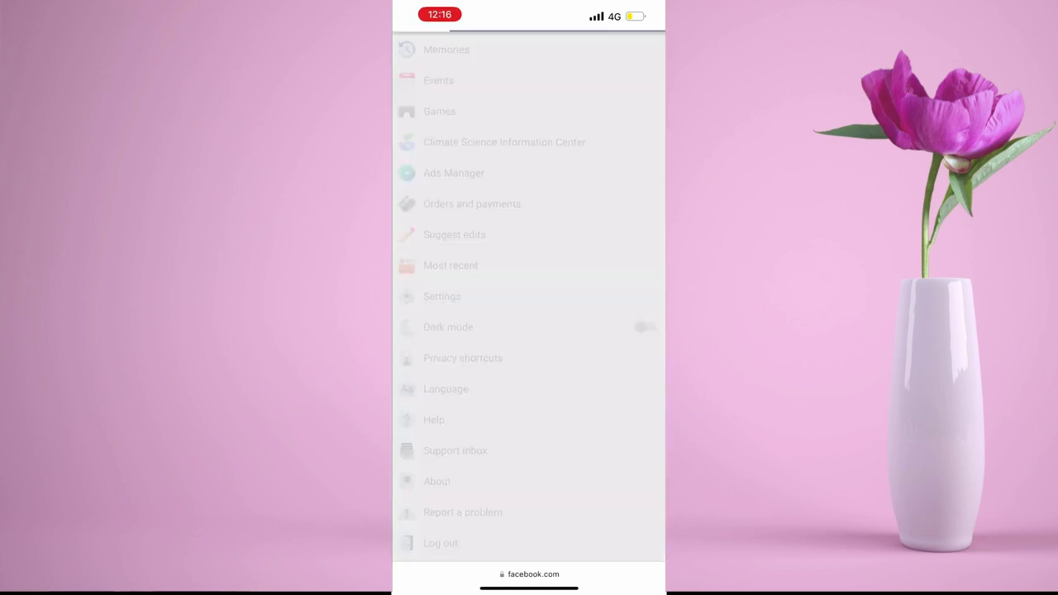
# Step: Browse through Settings, return to the main menu, and open Ads Manager
pyautogui.scroll(-8, 528, 331)
pyautogui.scroll(1, 529, 330)
pyautogui.scroll(2, 529, 331)
pyautogui.scroll(-1, 529, 331)
pyautogui.scroll(-1, 529, 330)
pyautogui.scroll(-2, 528, 330)
pyautogui.scroll(-2, 529, 331)
pyautogui.scroll(-2, 529, 330)
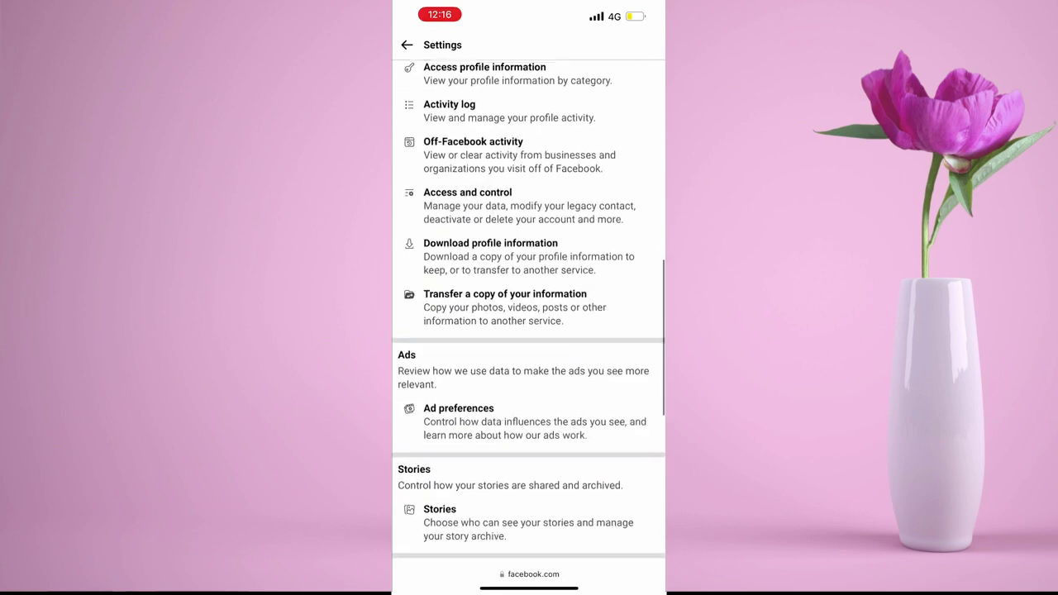
pyautogui.scroll(-1, 529, 331)
pyautogui.scroll(-4, 529, 331)
pyautogui.scroll(-5, 529, 330)
pyautogui.scroll(1, 528, 331)
pyautogui.scroll(5, 529, 331)
pyautogui.scroll(3, 529, 331)
pyautogui.scroll(2, 529, 330)
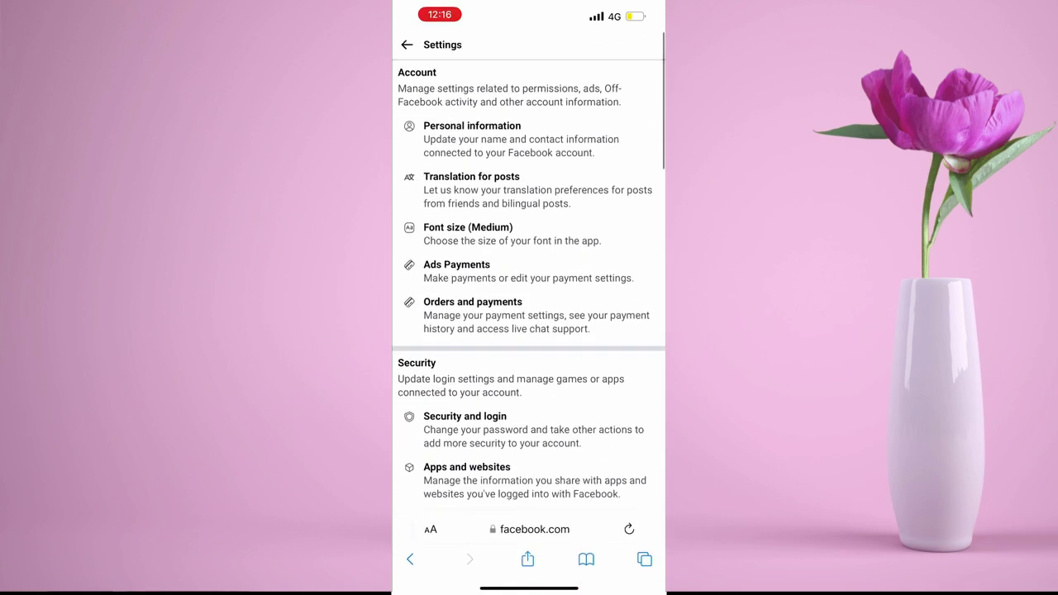
pyautogui.click(407, 44)
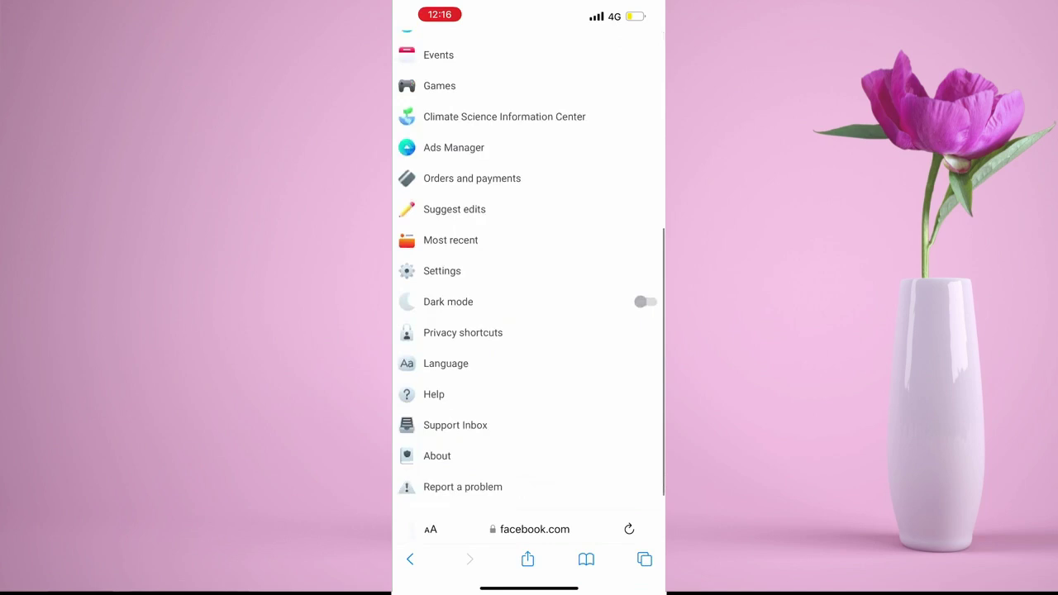
pyautogui.click(454, 147)
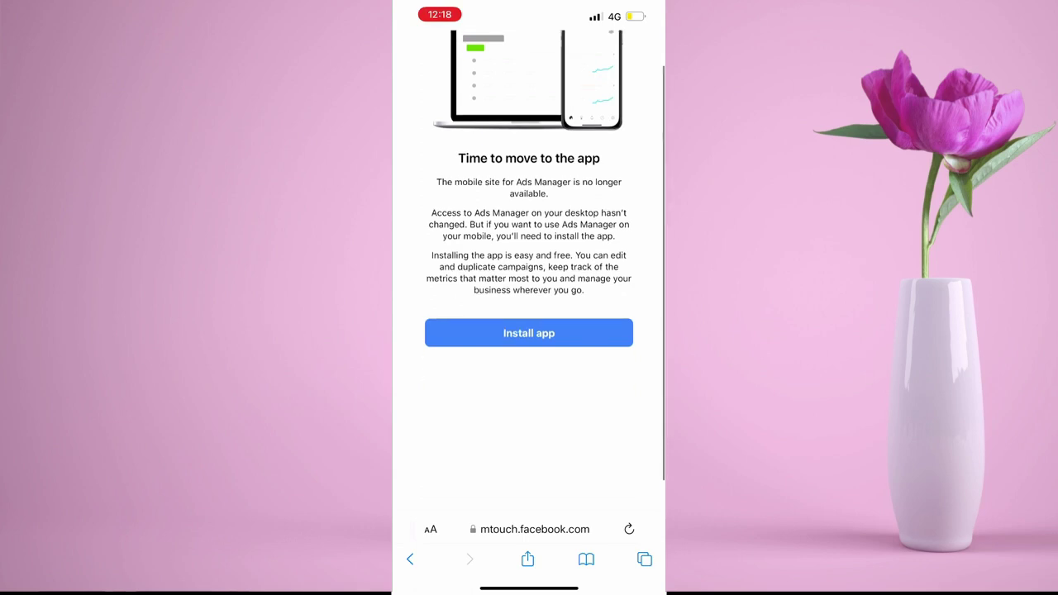
# Step: Scroll the 'Time to move to the app' notice down and back up
pyautogui.scroll(-2, 529, 298)
pyautogui.scroll(2, 529, 297)
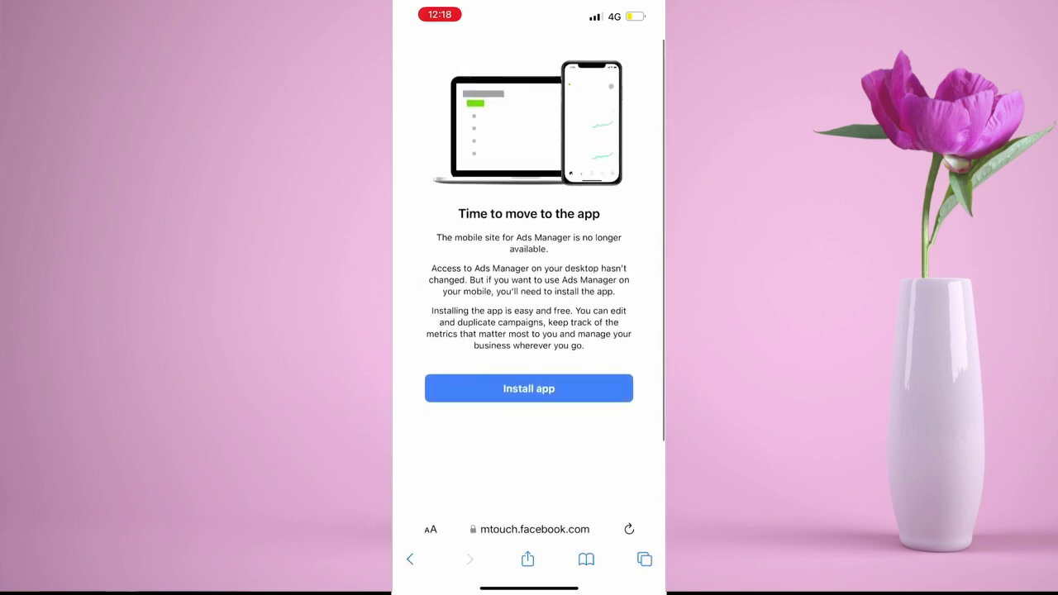